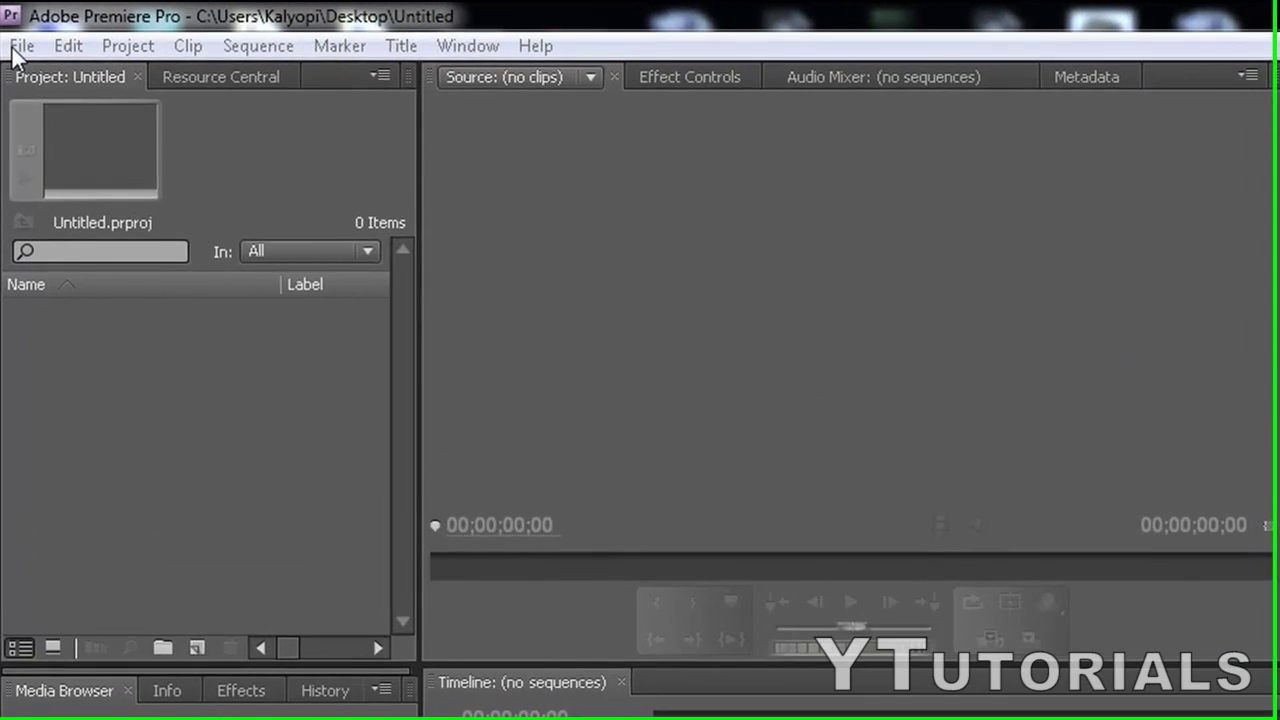
# Start a new project over Untitled and create Sequence 01 with the HDV 1080p30 preset
pyautogui.click(14, 29)
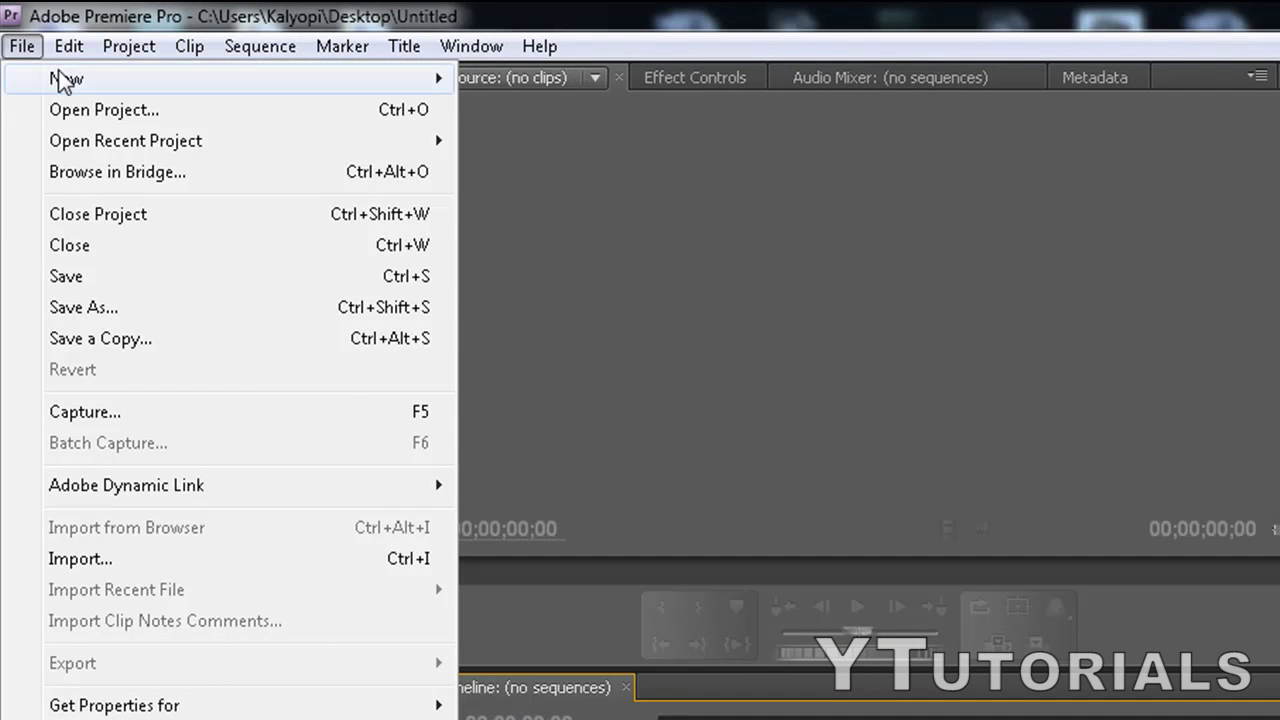
pyautogui.moveTo(66, 78)
pyautogui.click(535, 80)
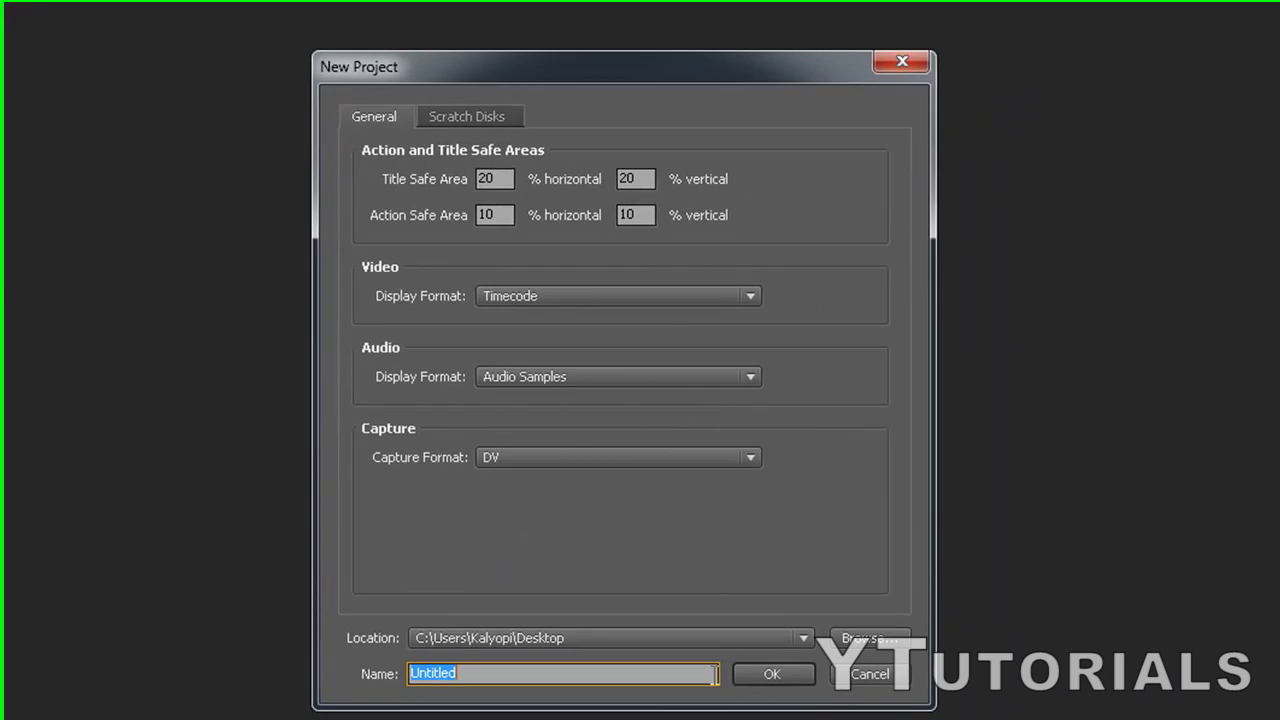
pyautogui.click(737, 670)
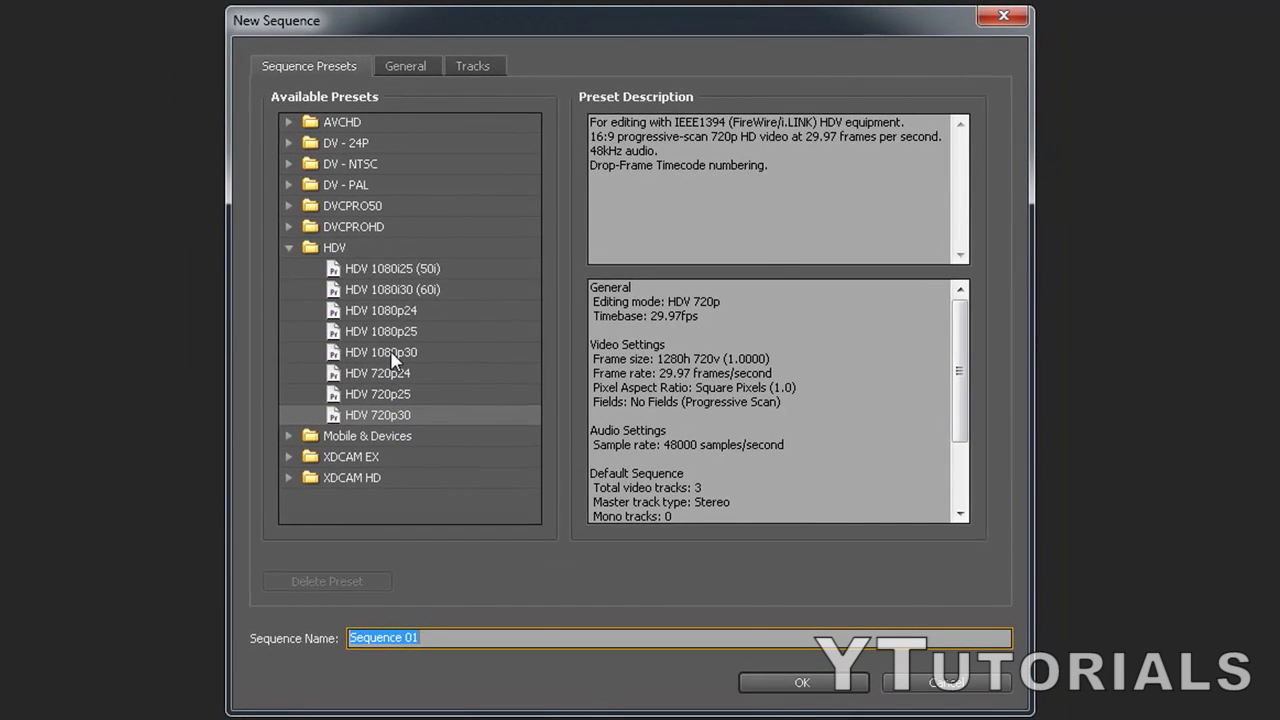
pyautogui.click(392, 355)
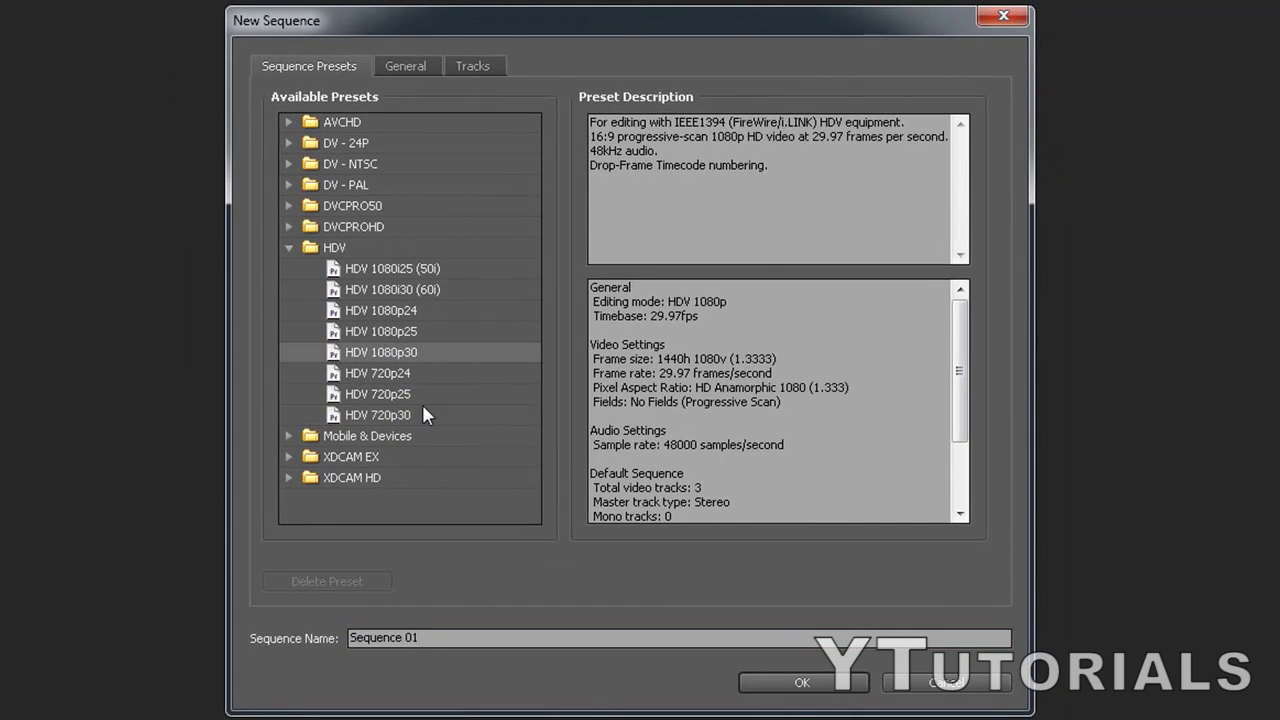
pyautogui.click(768, 680)
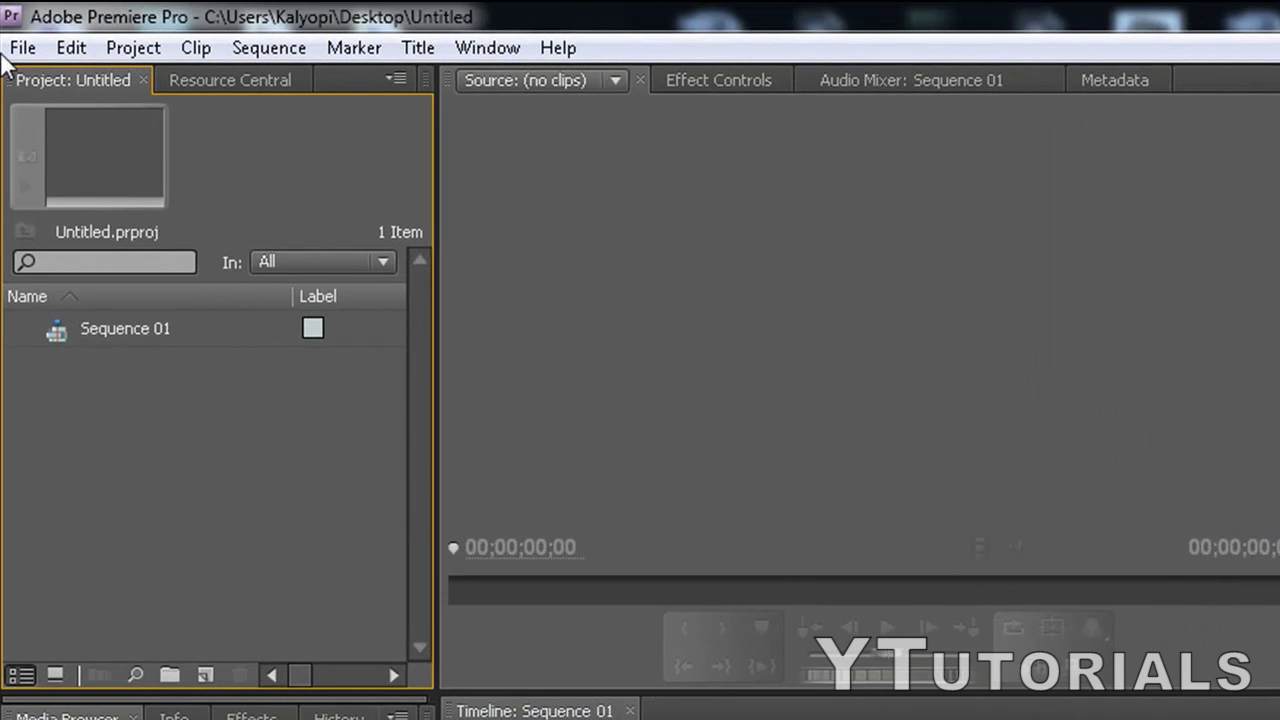
# Import stopmotion01 from Desktop > YTutorials > Stop Motion Tutorial as numbered stills
pyautogui.click(22, 48)
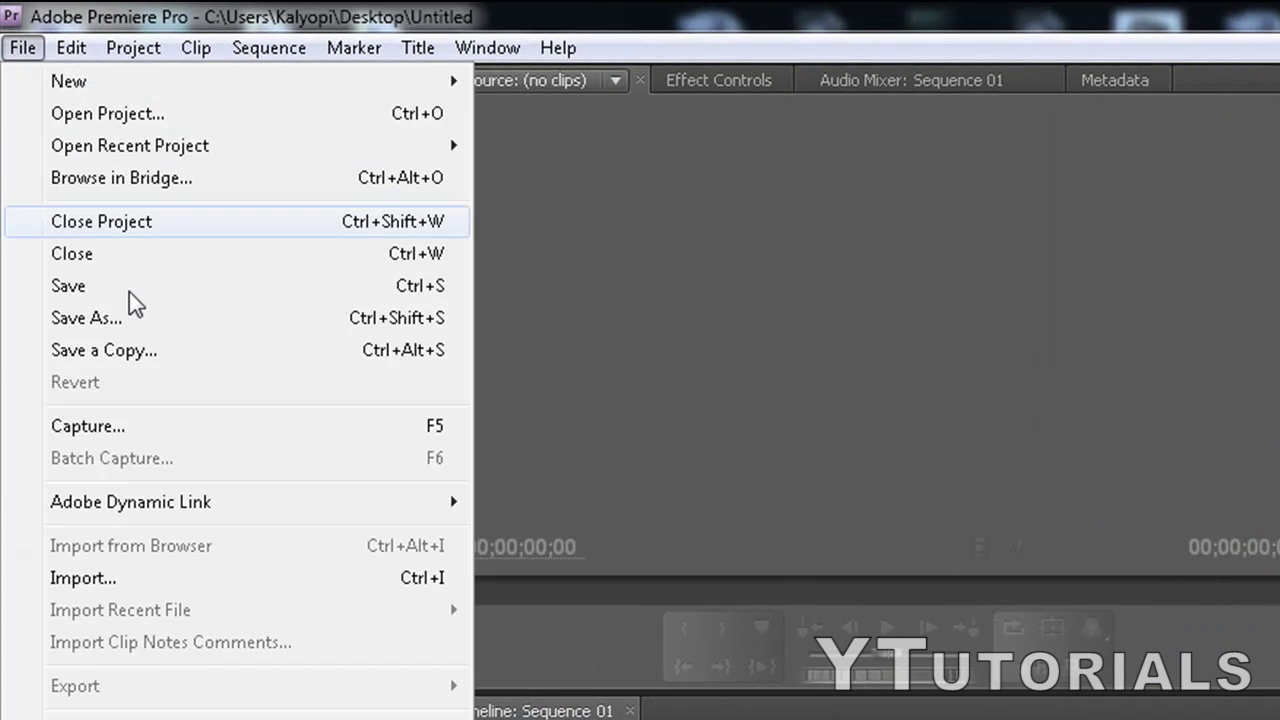
pyautogui.click(166, 580)
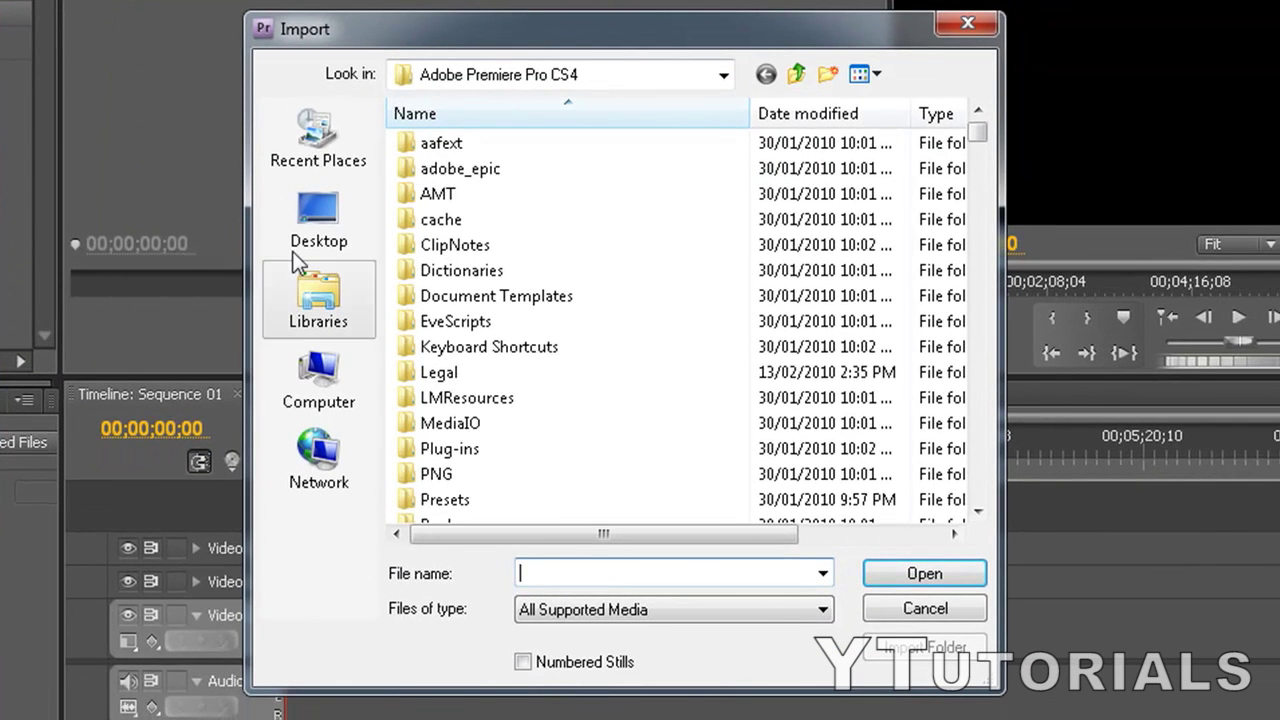
pyautogui.click(327, 219)
pyautogui.write('y')
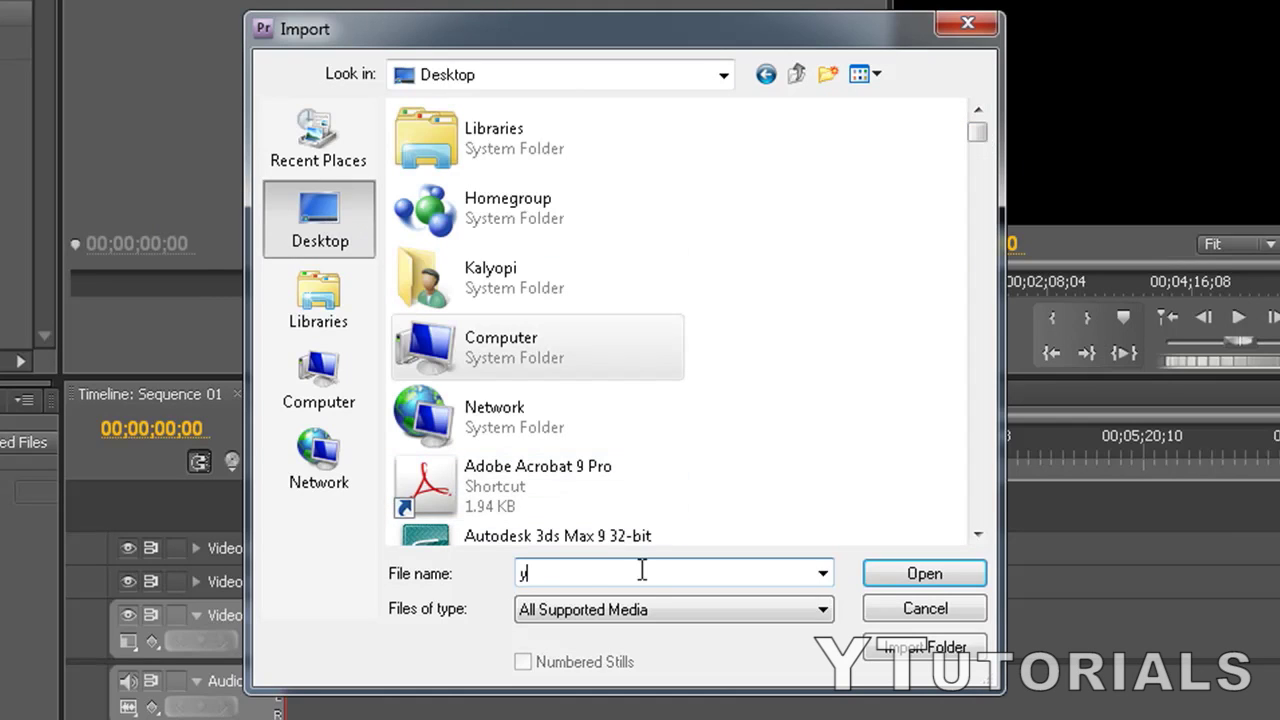
pyautogui.write('t')
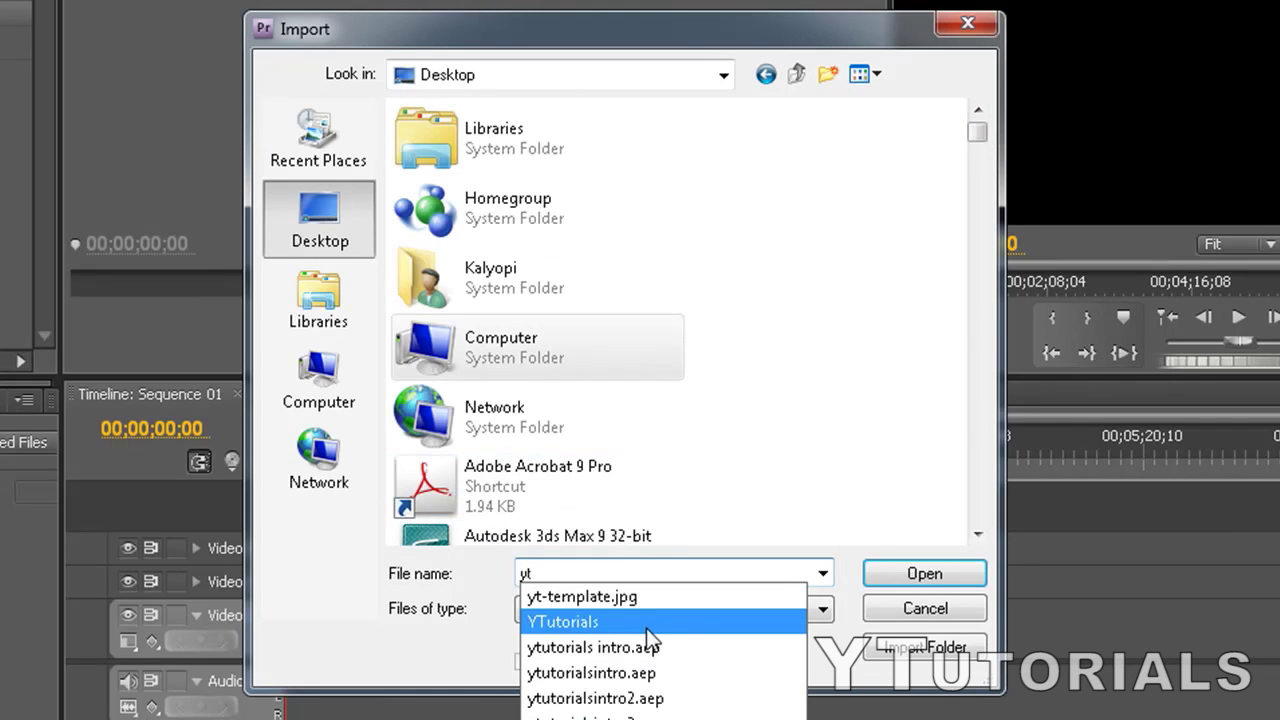
pyautogui.click(646, 628)
pyautogui.click(910, 574)
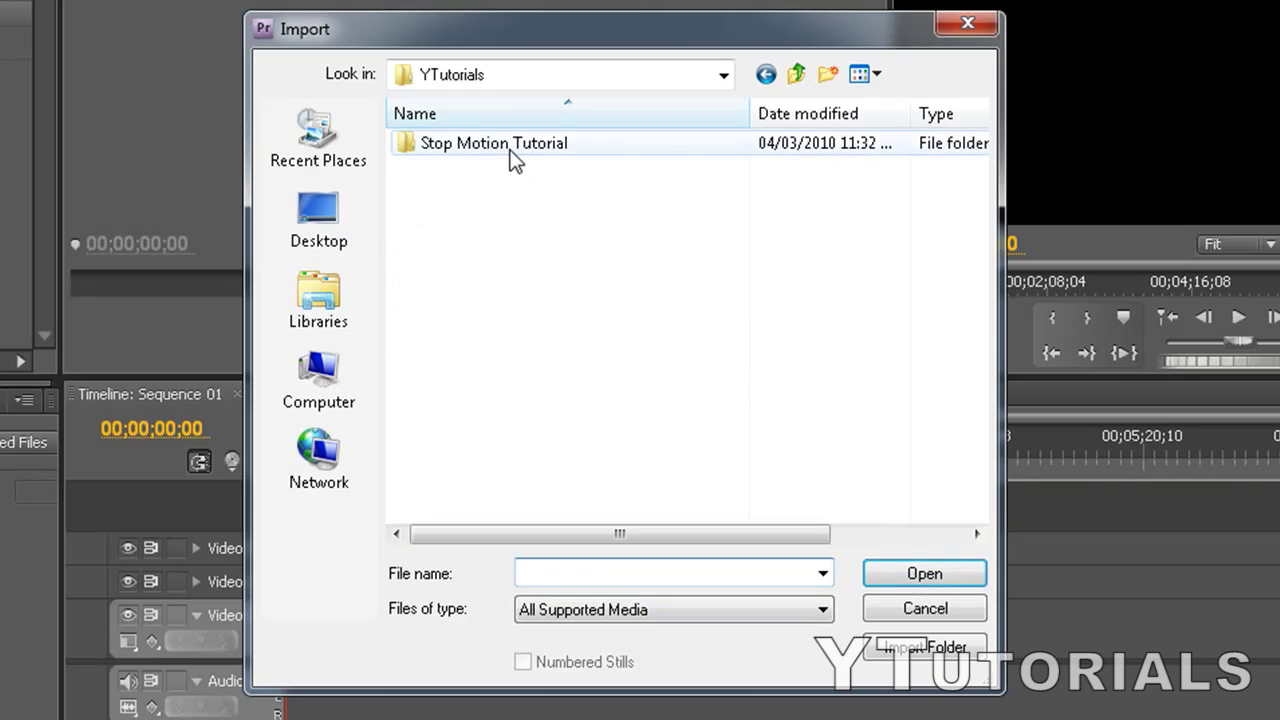
pyautogui.doubleClick(512, 158)
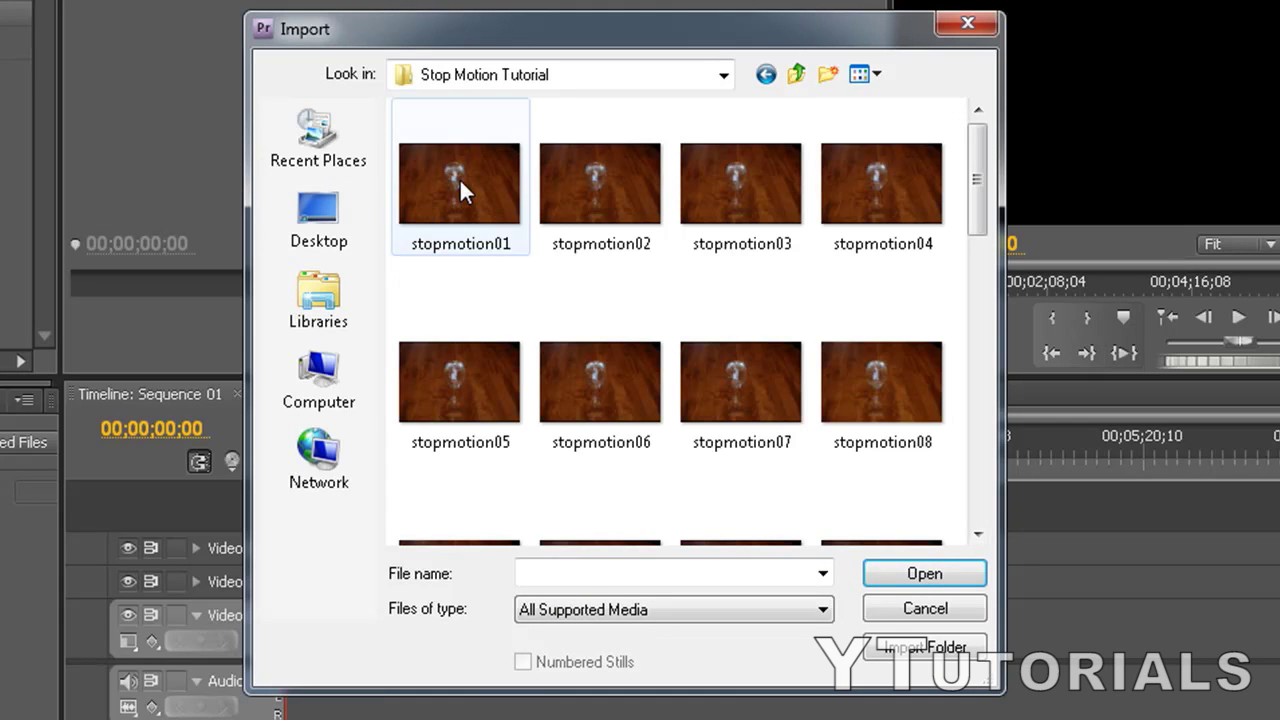
pyautogui.click(463, 198)
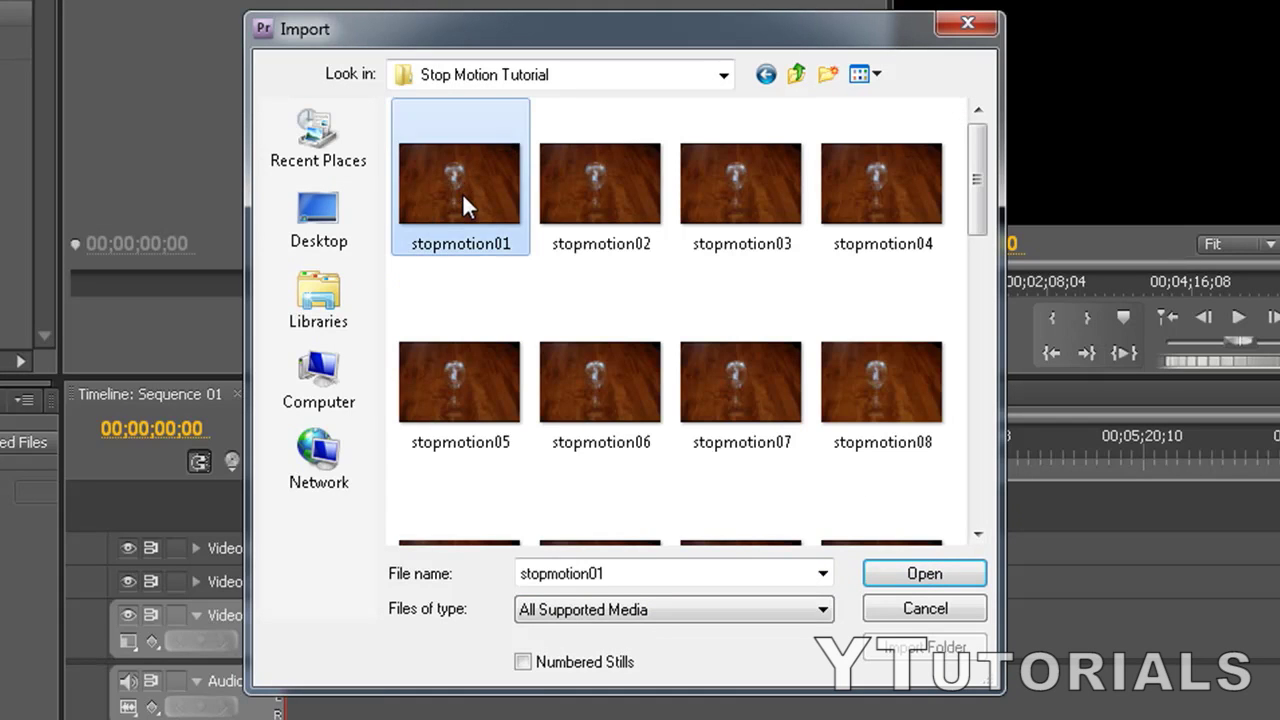
pyautogui.click(523, 663)
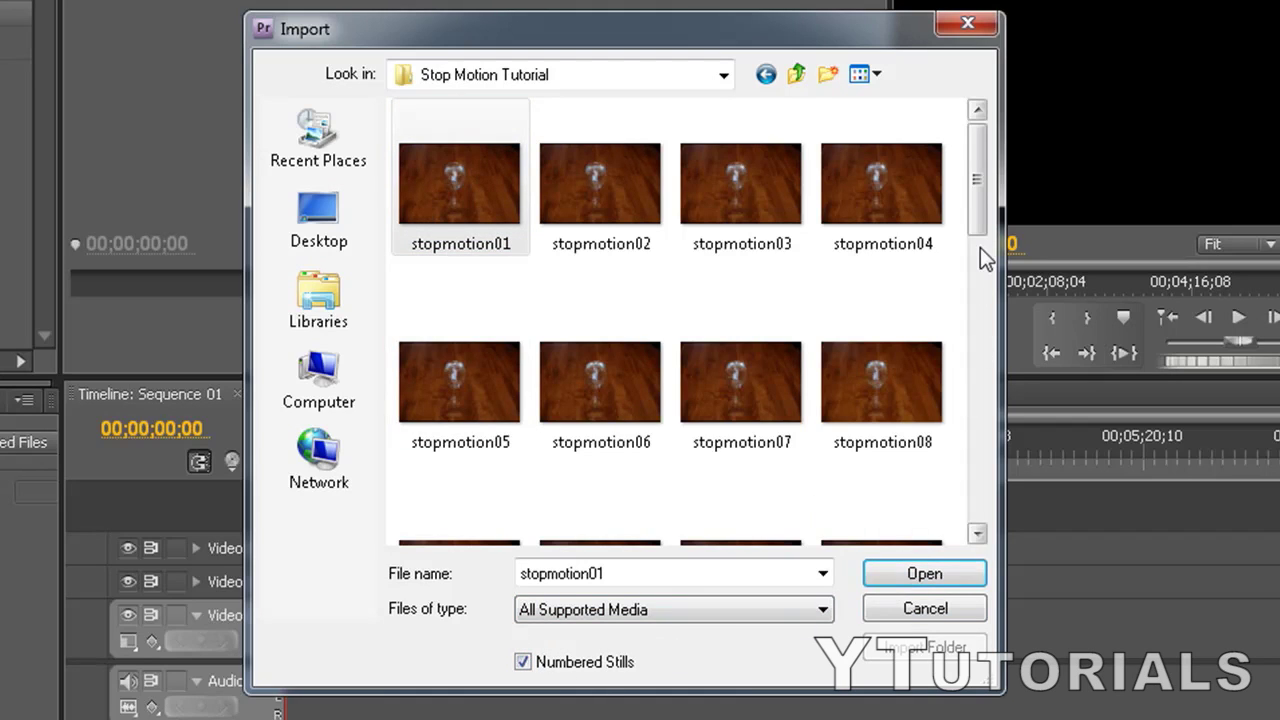
pyautogui.moveTo(980, 232)
pyautogui.mouseDown()
pyautogui.moveTo(982, 500)
pyautogui.moveTo(984, 224)
pyautogui.mouseUp()
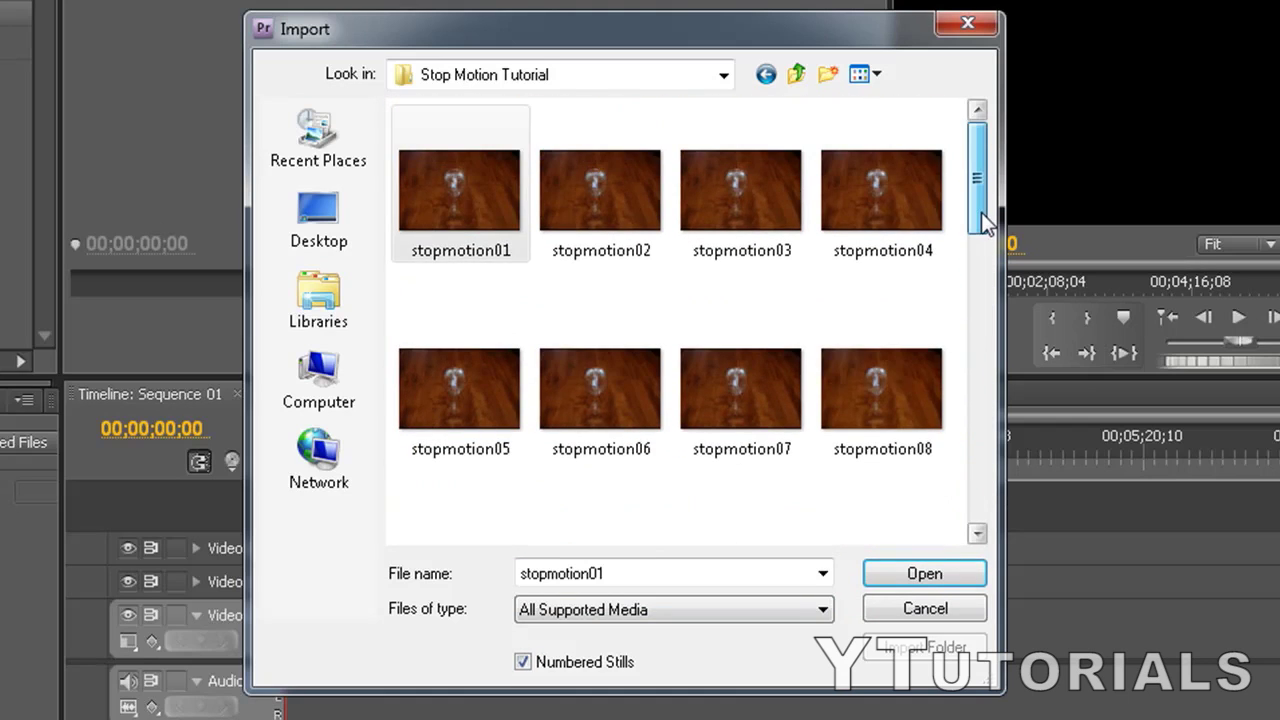
pyautogui.click(915, 582)
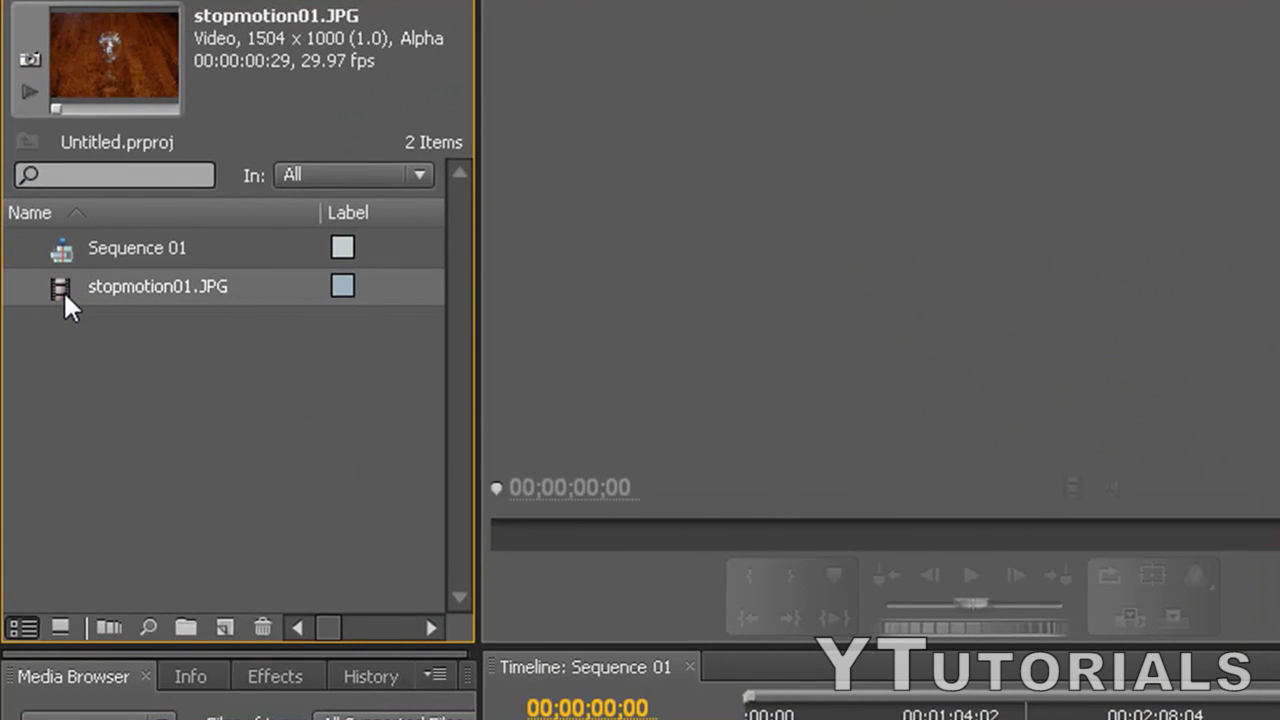
# Interpret stopmotion01.JPG at 6 fps, shortening it to 00;00;04;24
pyautogui.rightClick(63, 290)
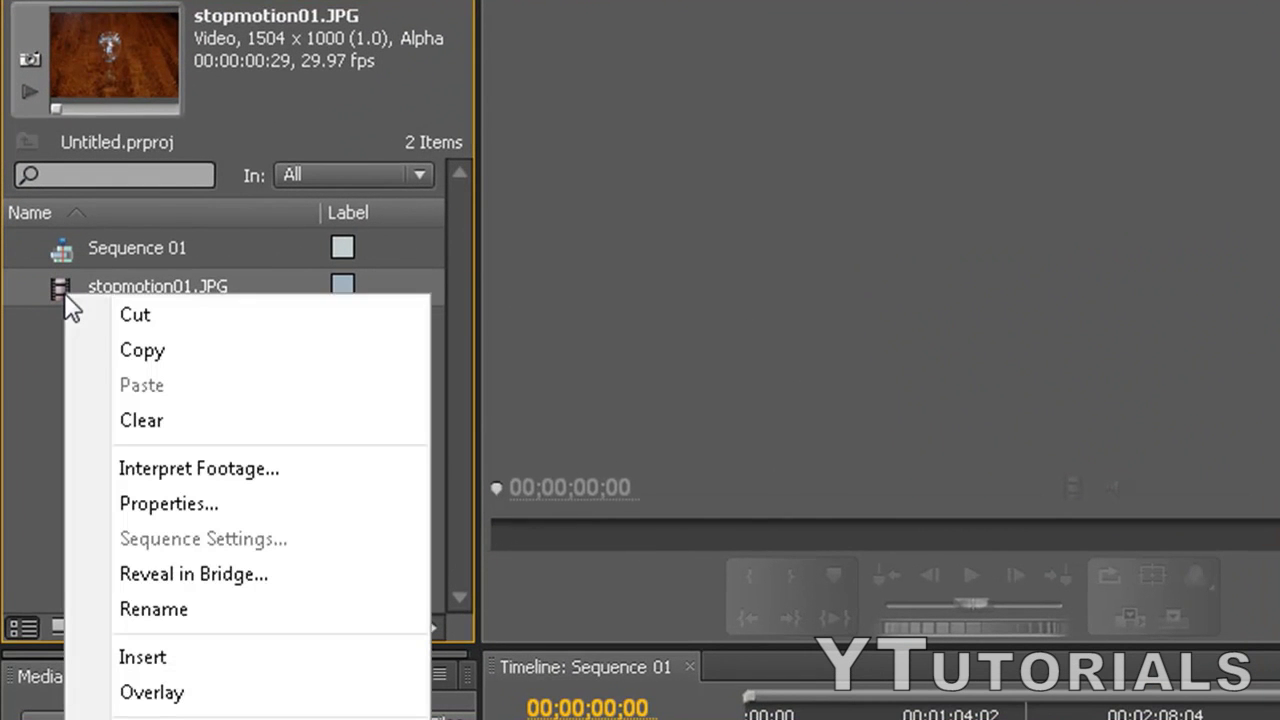
pyautogui.click(165, 468)
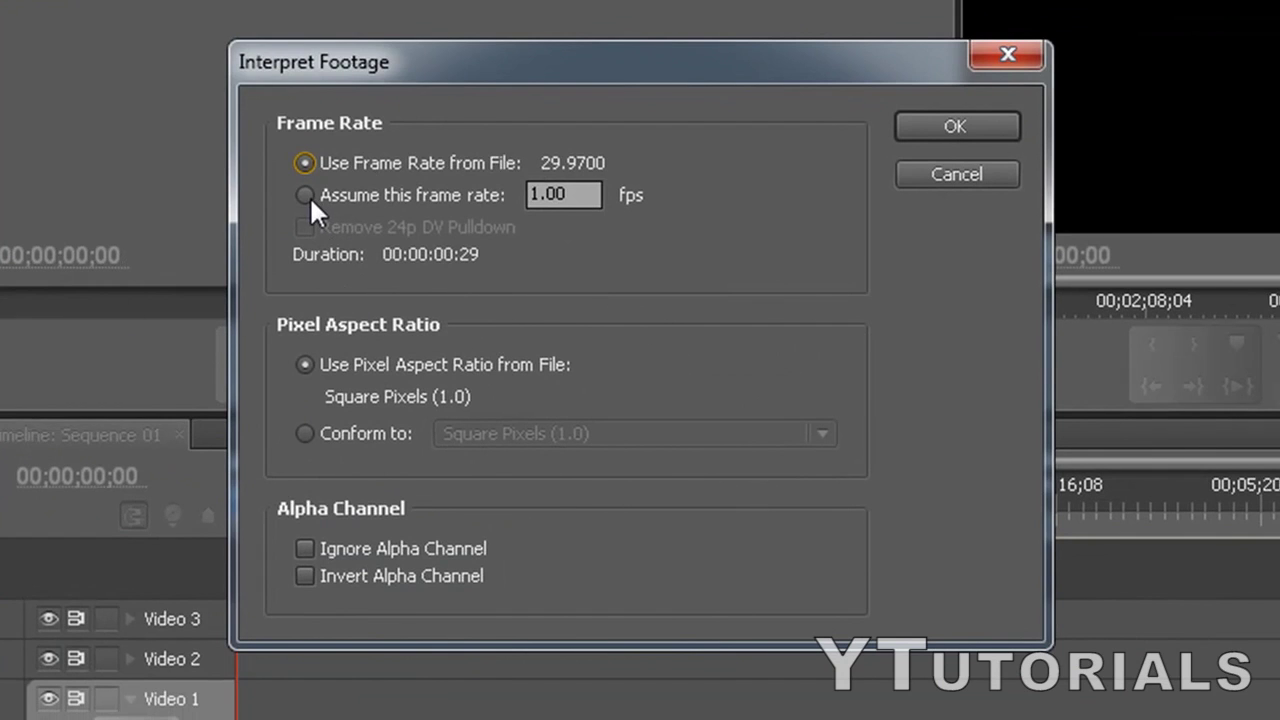
pyautogui.click(305, 195)
pyautogui.click(544, 185)
pyautogui.write('6')
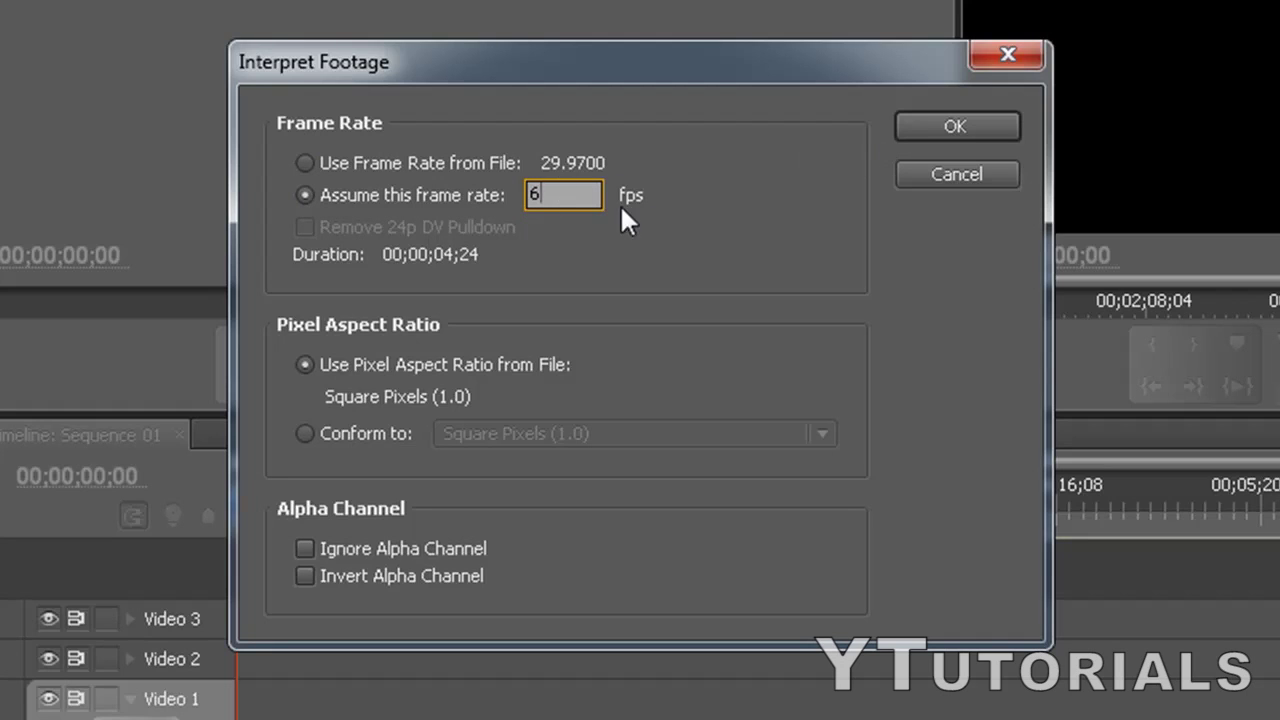
pyautogui.click(948, 127)
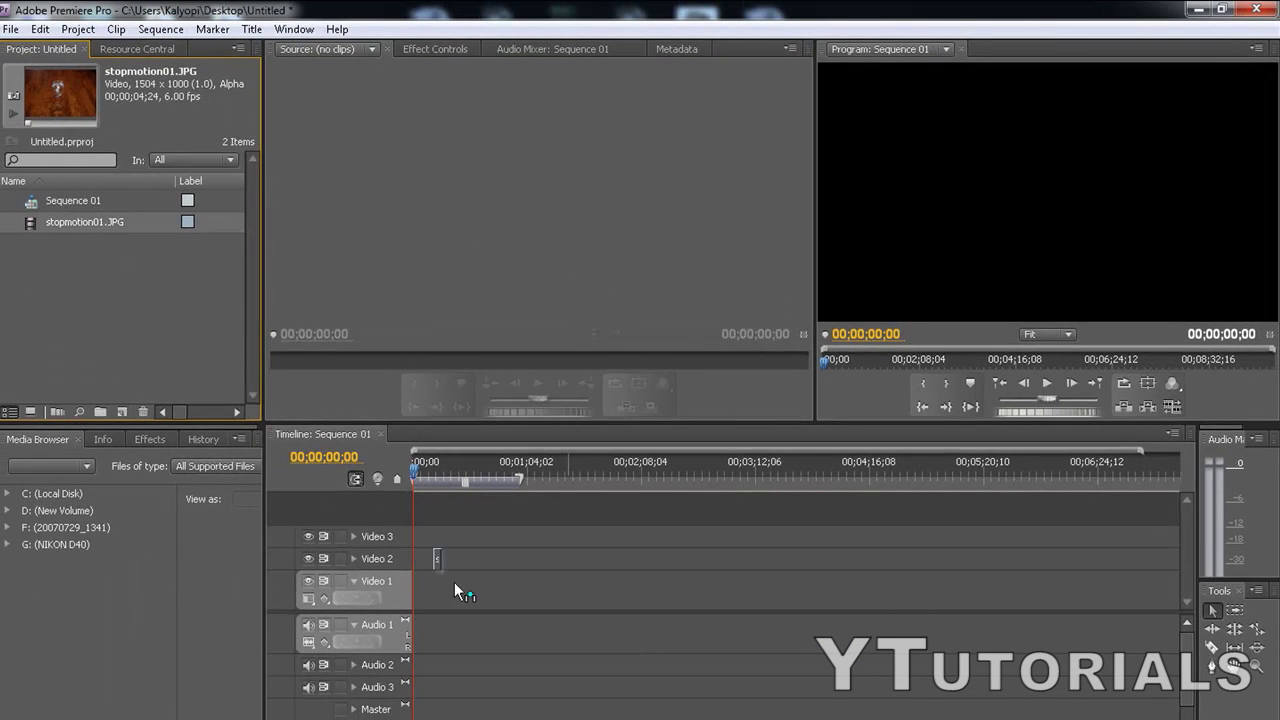
# Put stopmotion01.JPG at the start of Video 1 and scale it to fill the frame
pyautogui.moveTo(454, 583); pyautogui.dragTo(414, 599)
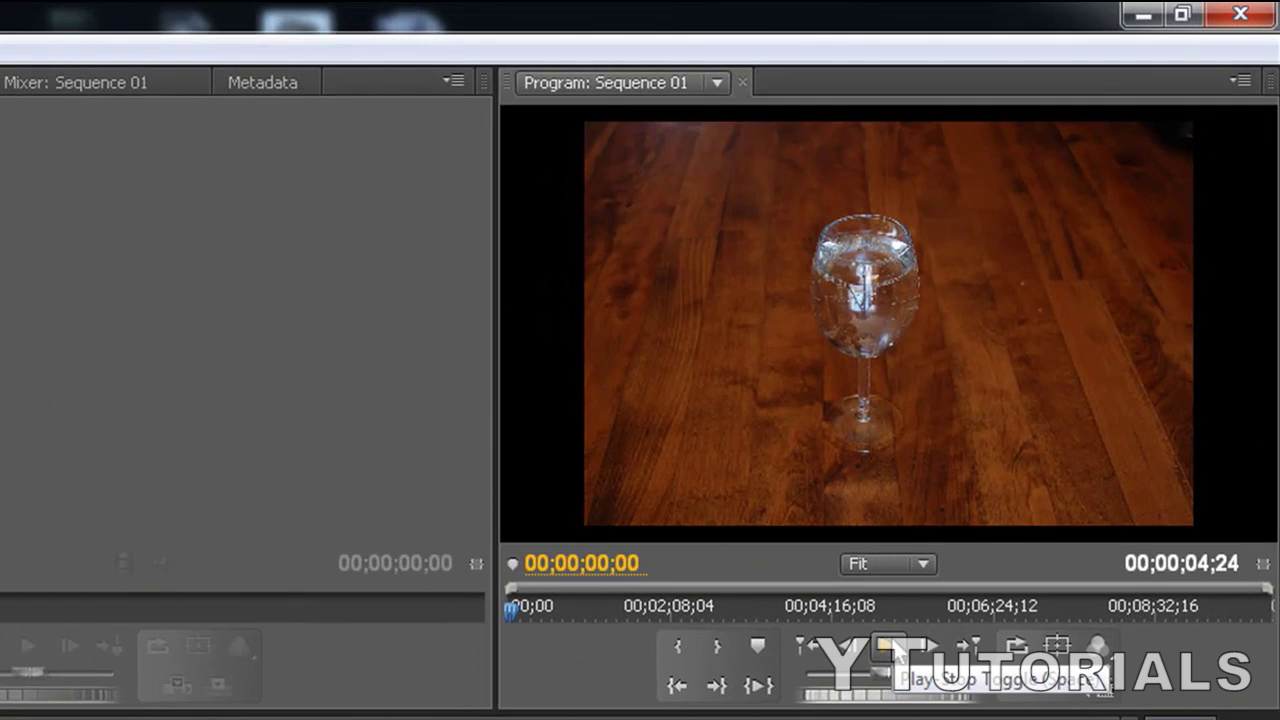
pyautogui.doubleClick(884, 444)
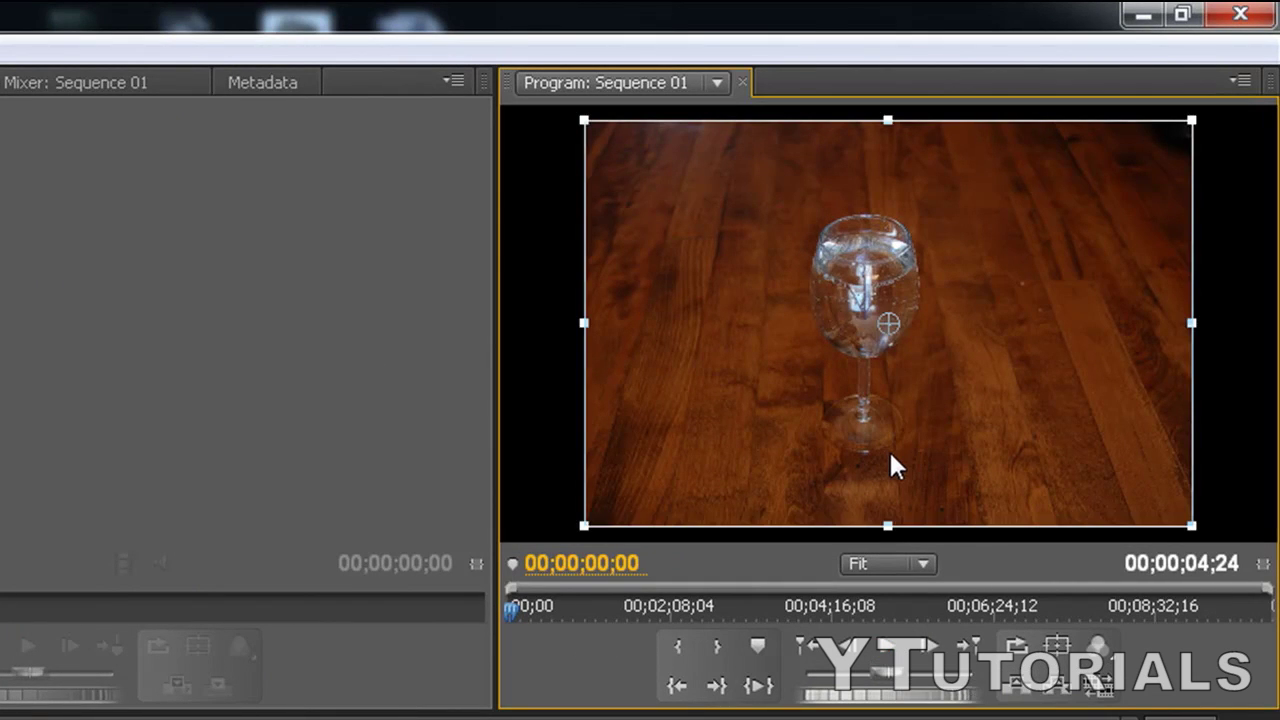
pyautogui.click(911, 566)
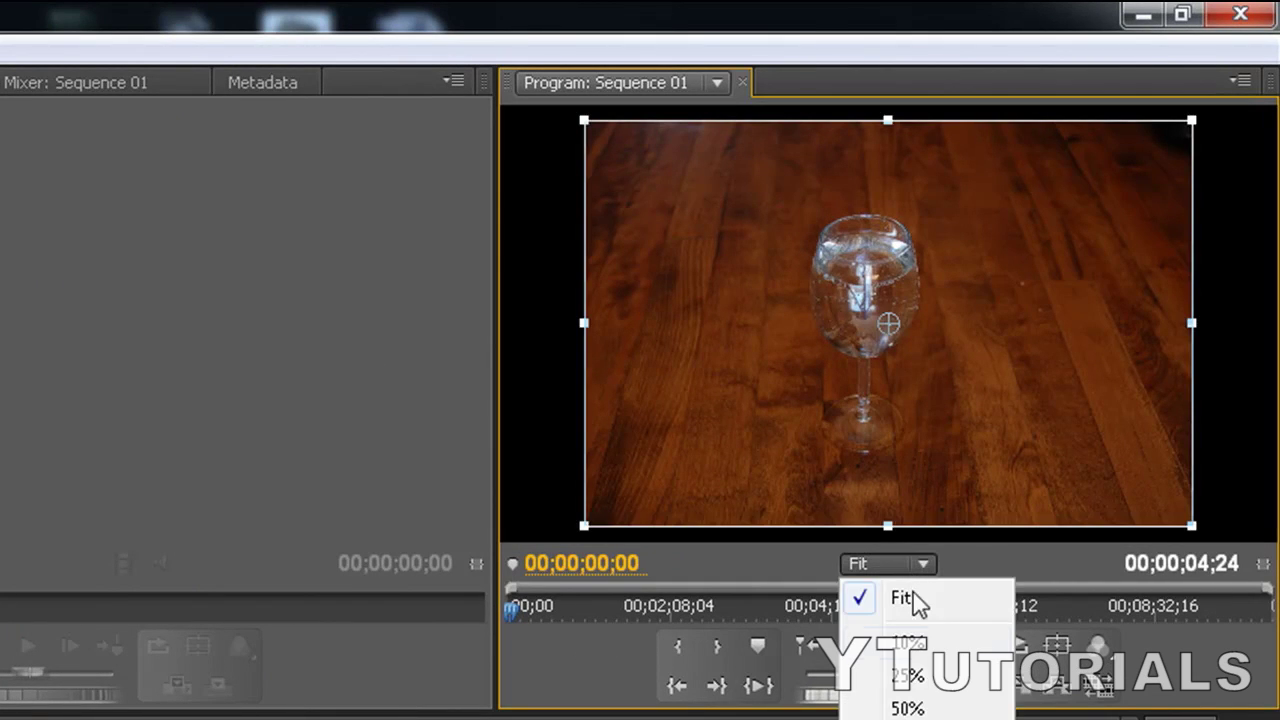
pyautogui.click(908, 676)
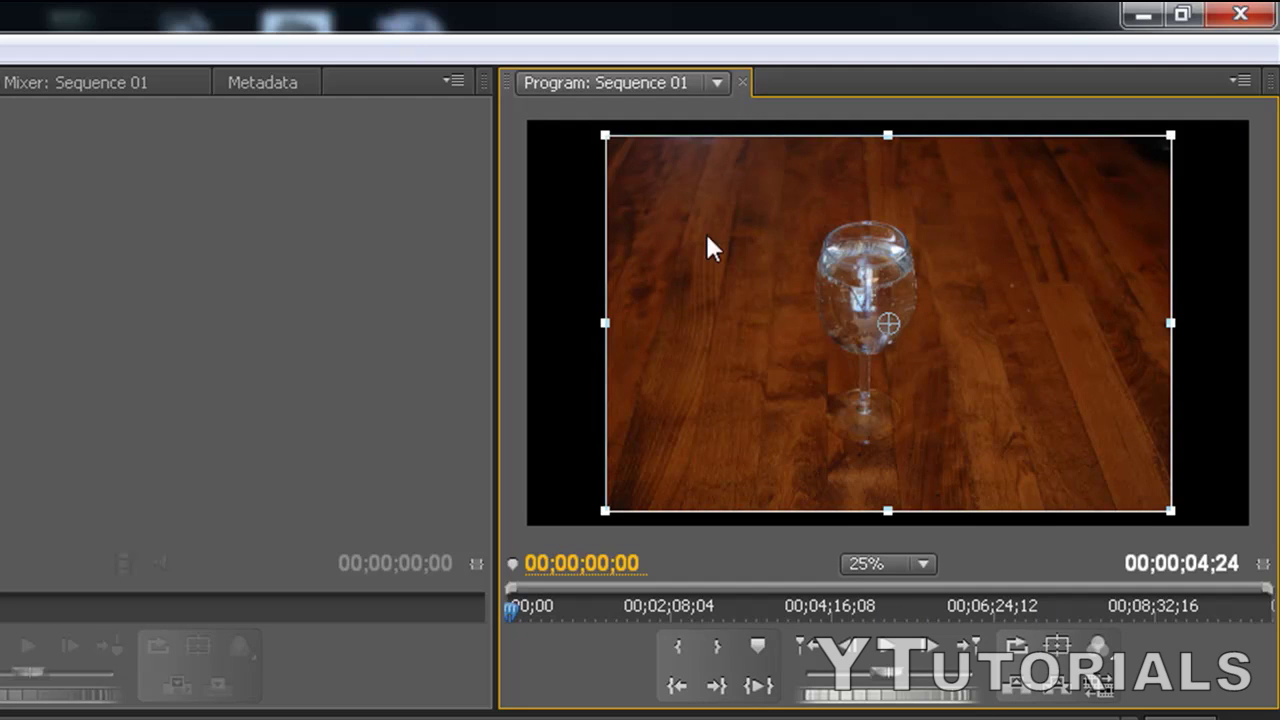
pyautogui.moveTo(604, 134); pyautogui.dragTo(523, 74)
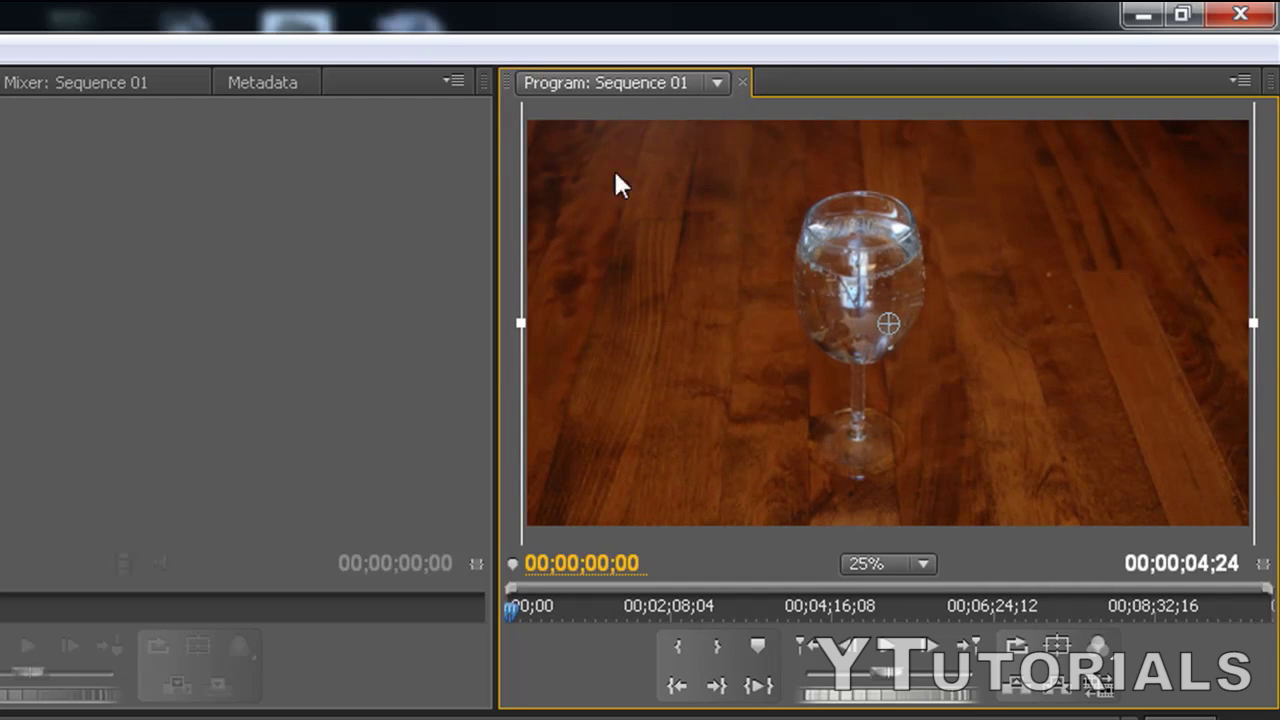